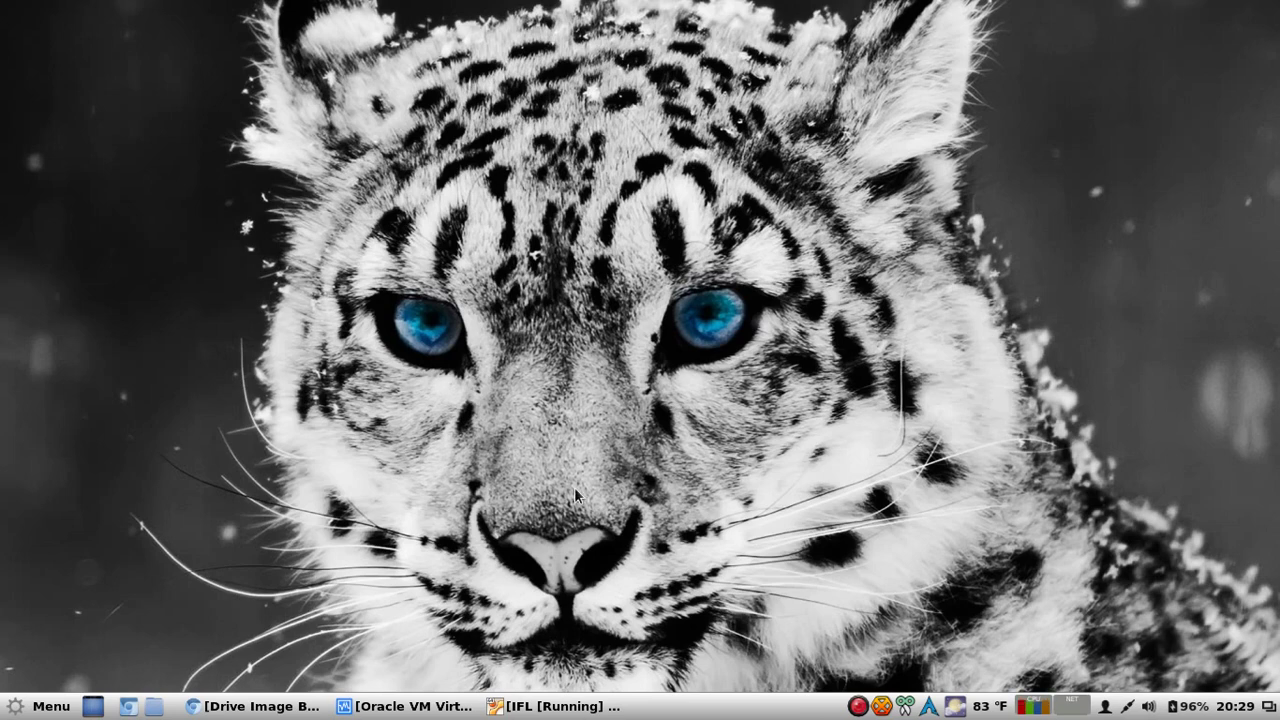
Bring the TeraByte Image for Linux product page back up in Chrome.
click(245, 706)
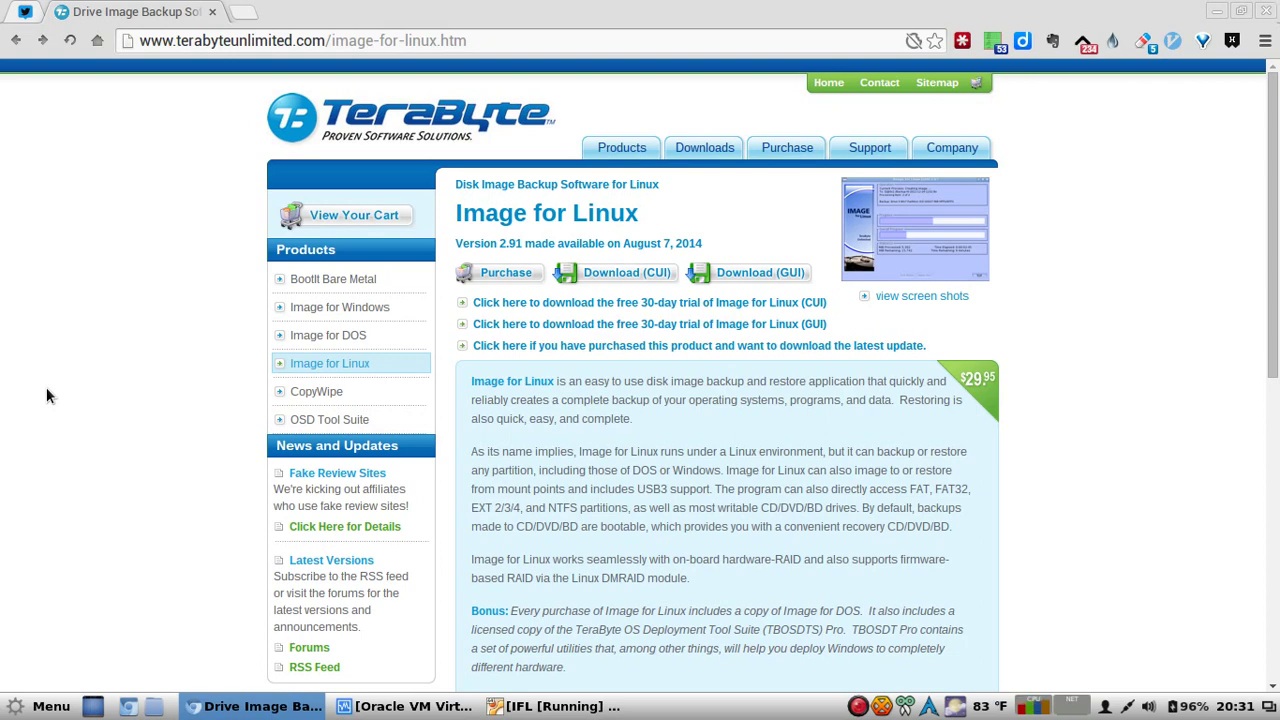
Minimise Chrome and restore the running IFL virtual machine window.
click(230, 706)
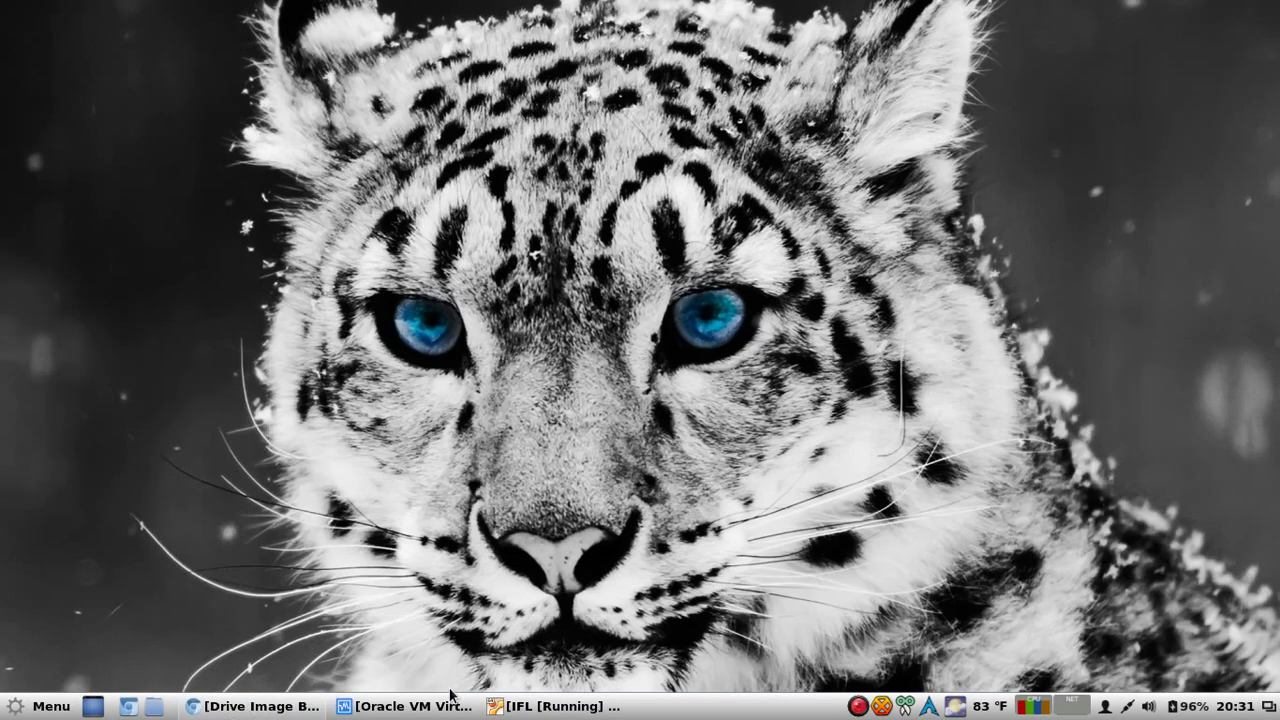
click(512, 705)
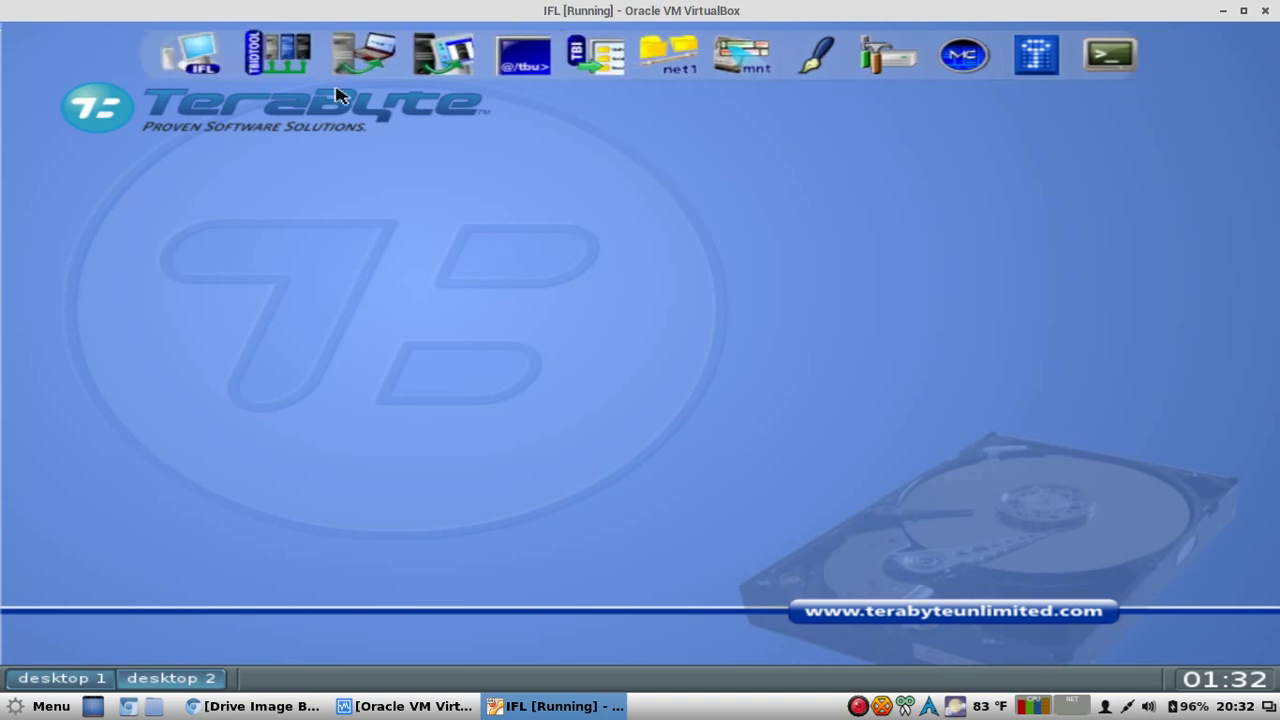
Launch Image for Linux and pick Backup, Full Backup and the Linux drive interface.
click(196, 45)
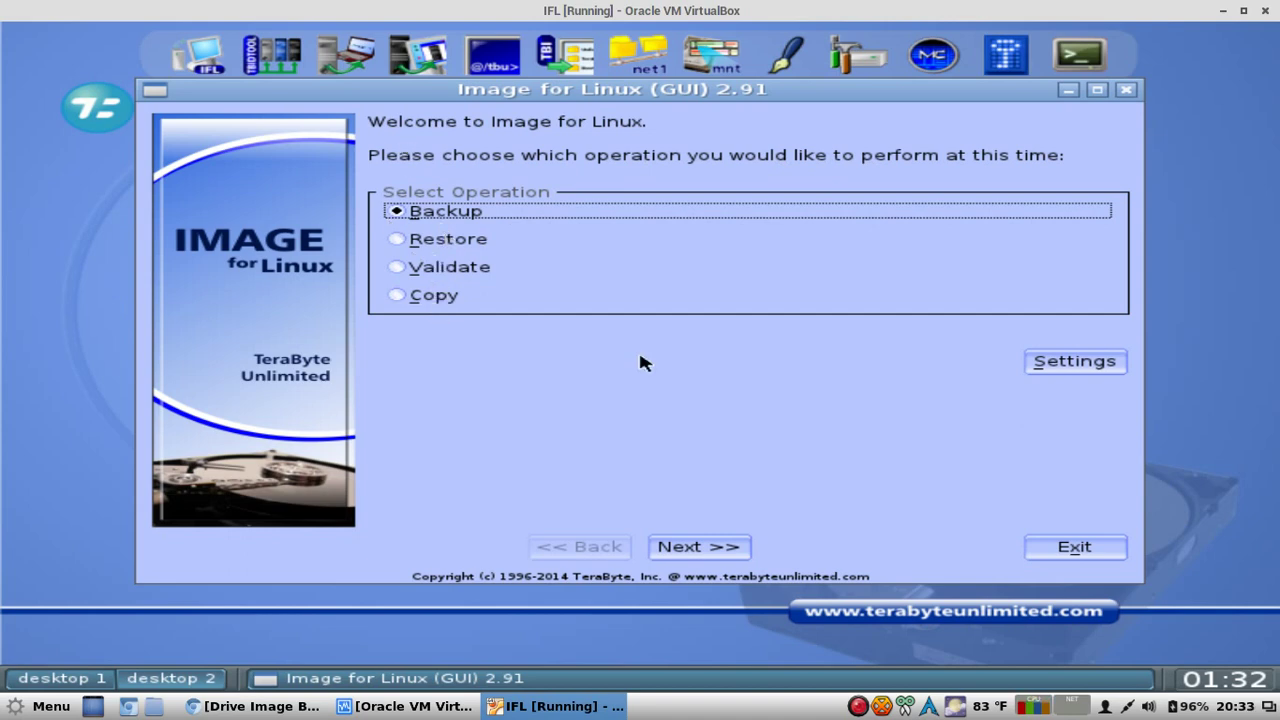
click(720, 556)
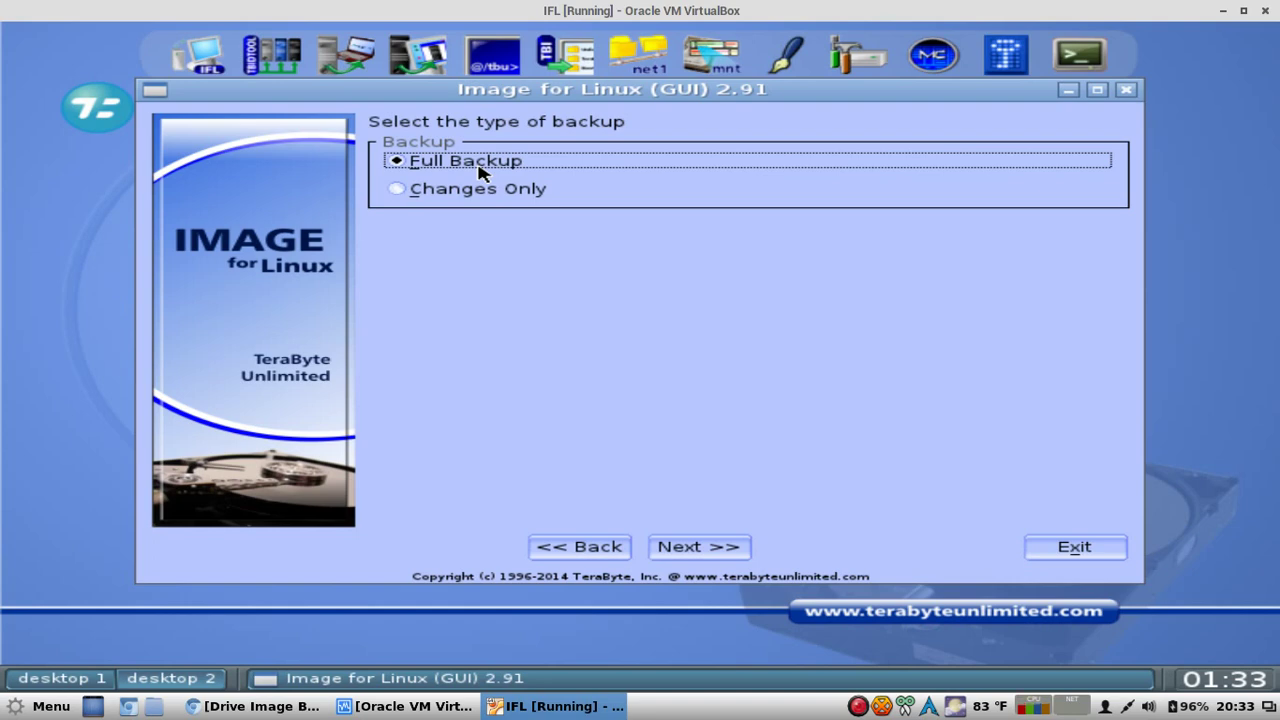
click(730, 543)
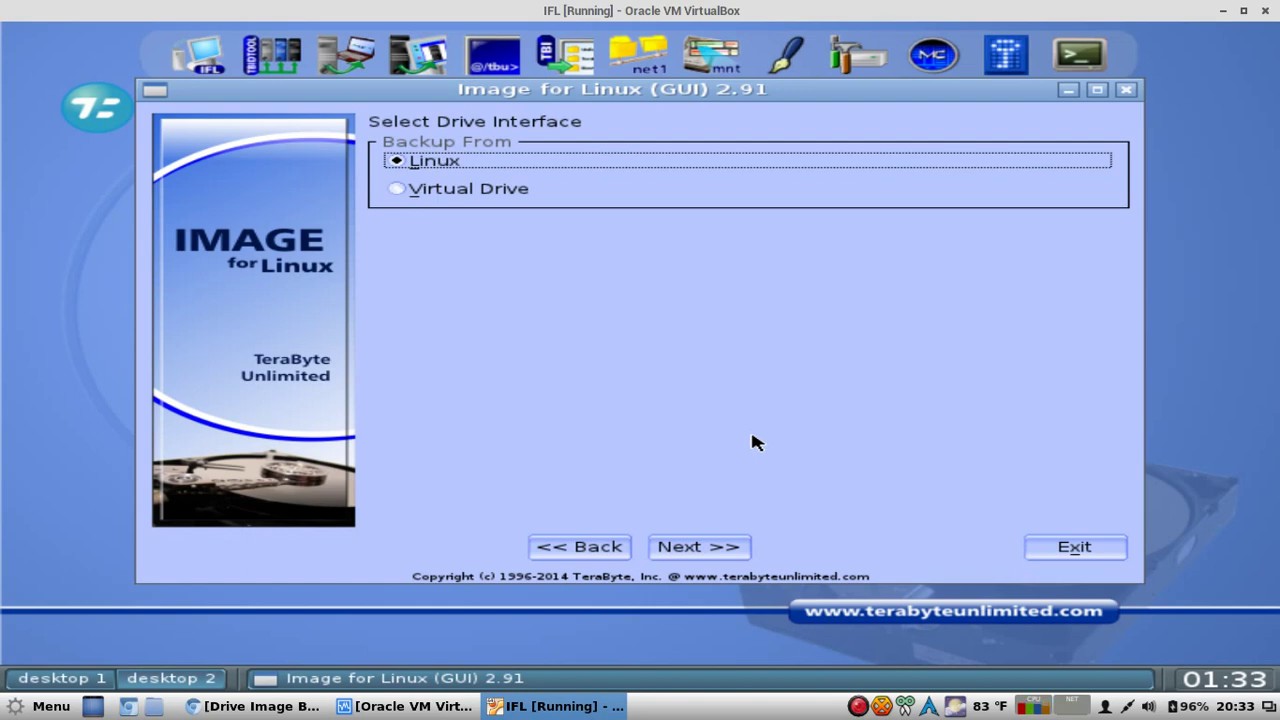
click(700, 546)
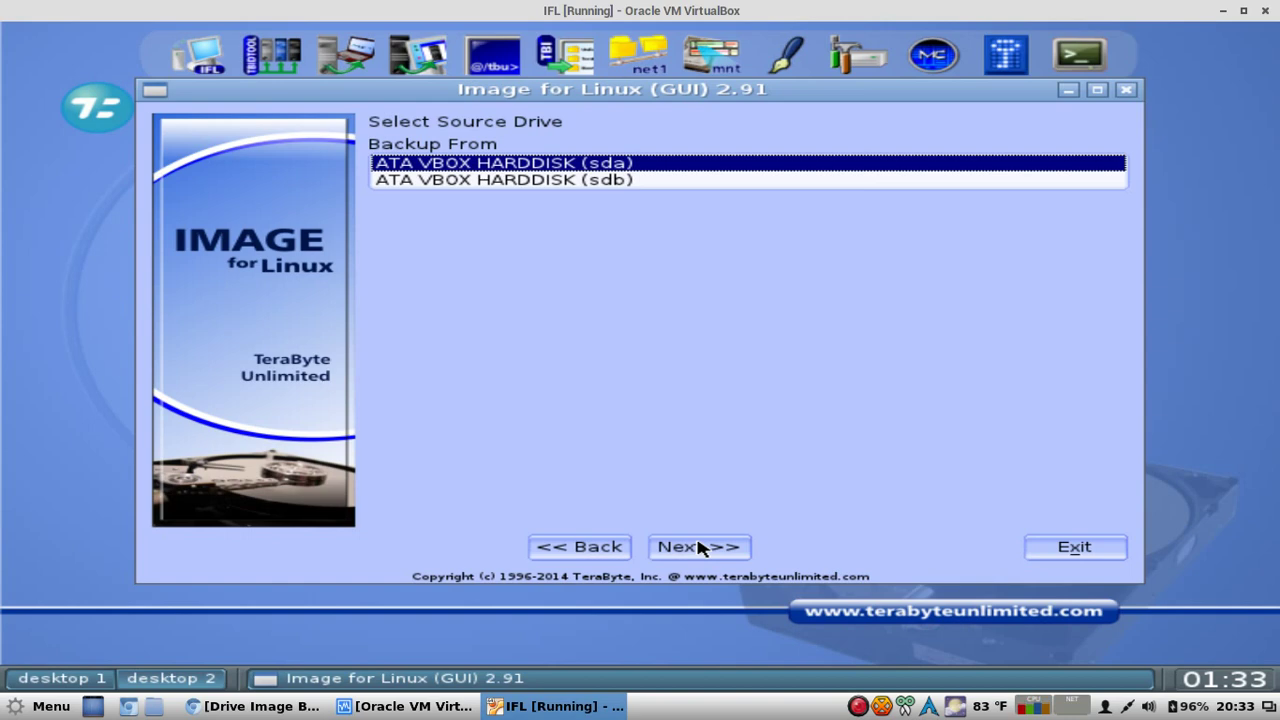
Choose sda as the source drive and tick its MBR 0 partition for backup.
click(712, 555)
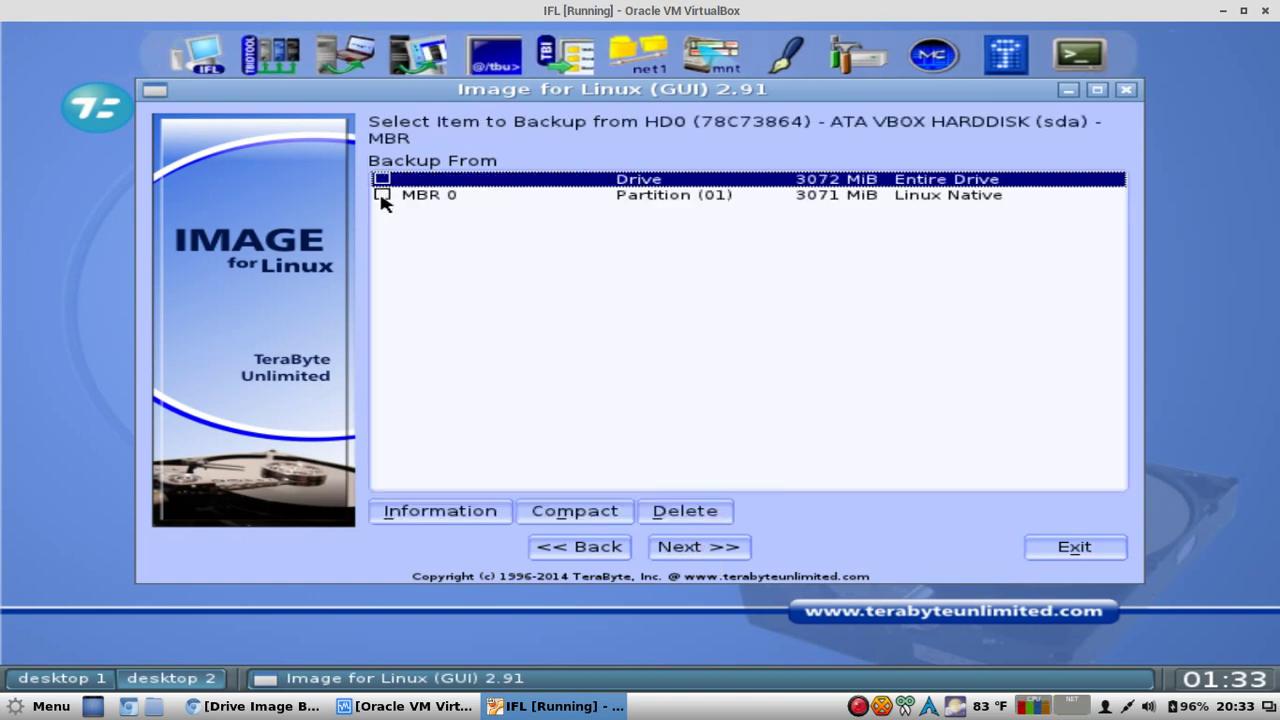
click(382, 195)
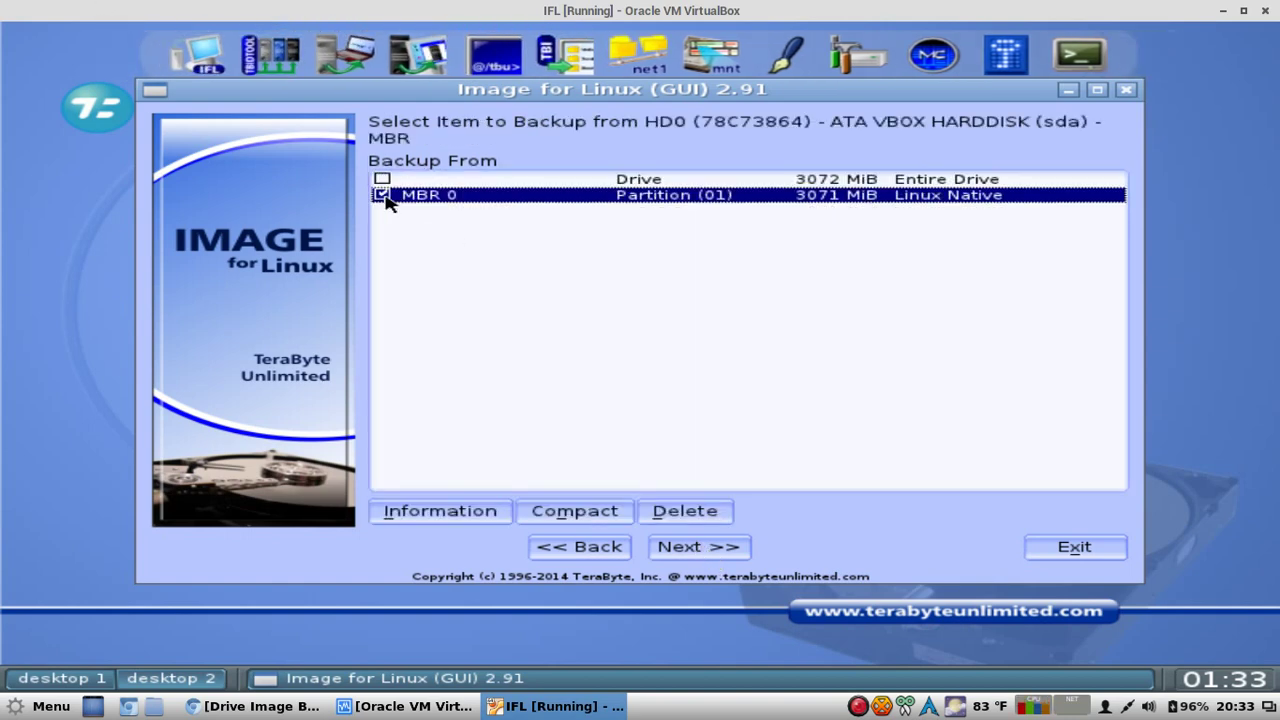
click(690, 548)
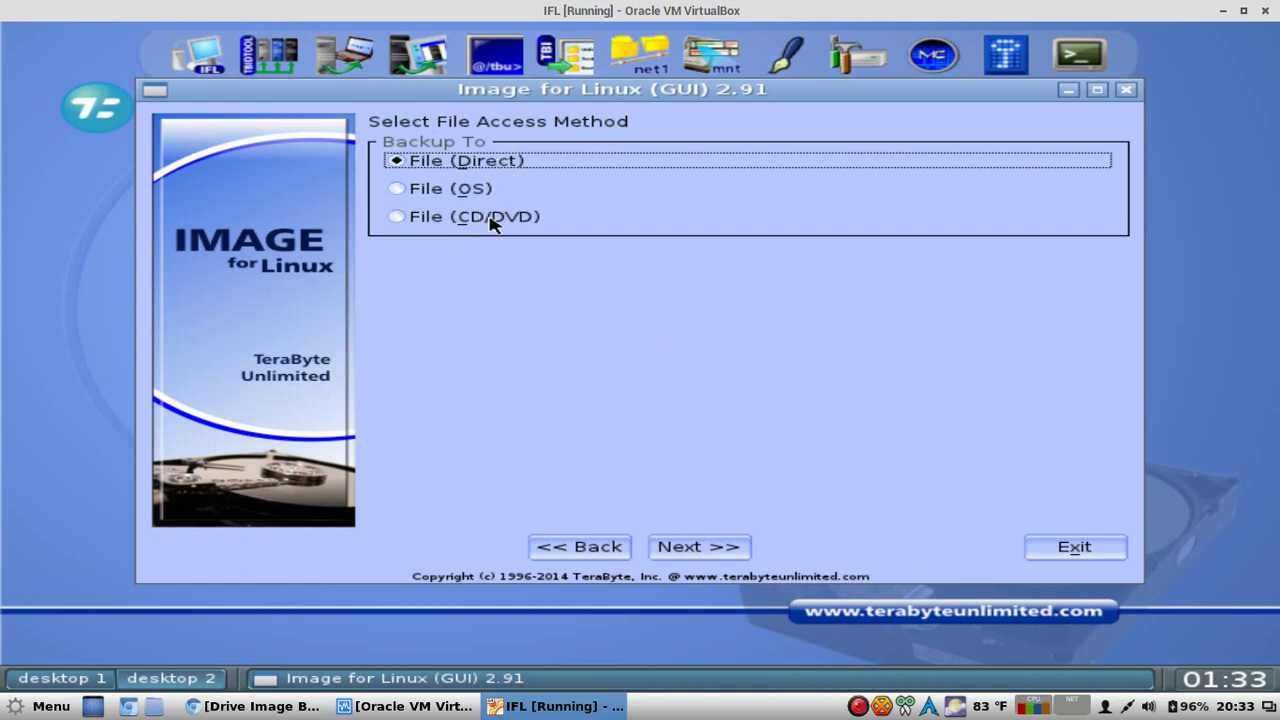
Write the image with File (Direct) access to the sdb partition, keeping the date-stamped filename.
click(710, 548)
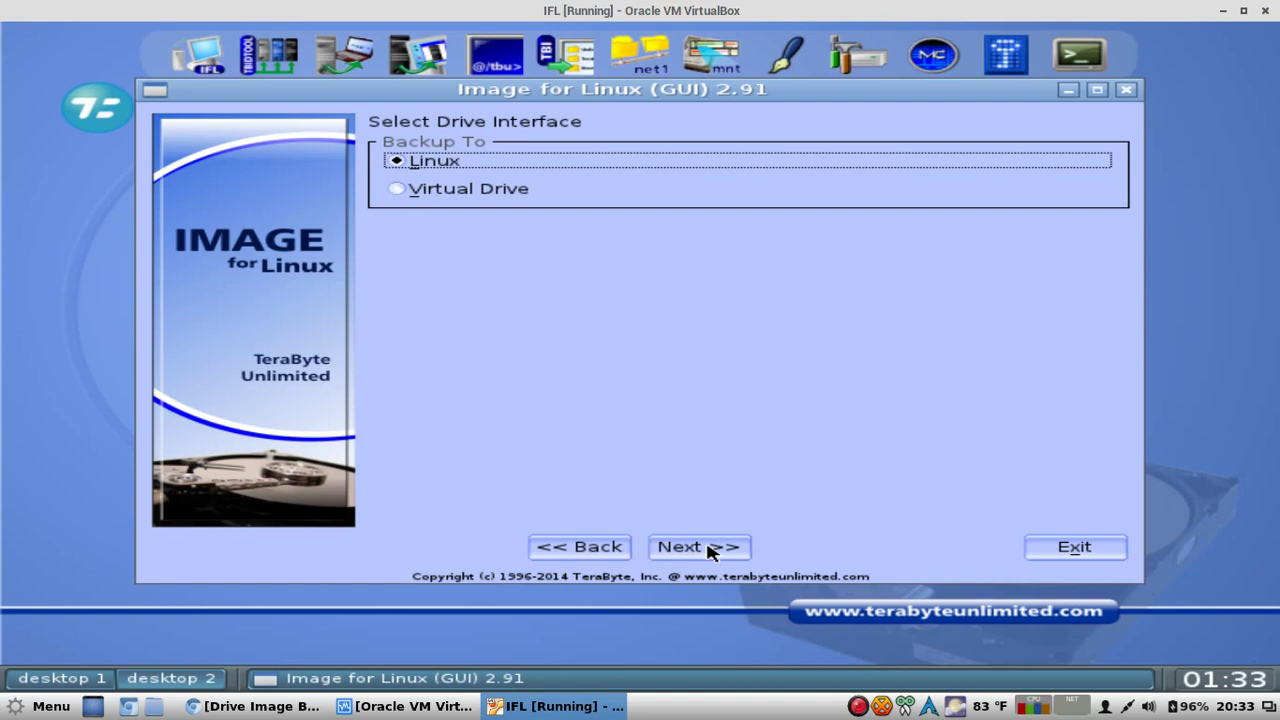
click(712, 552)
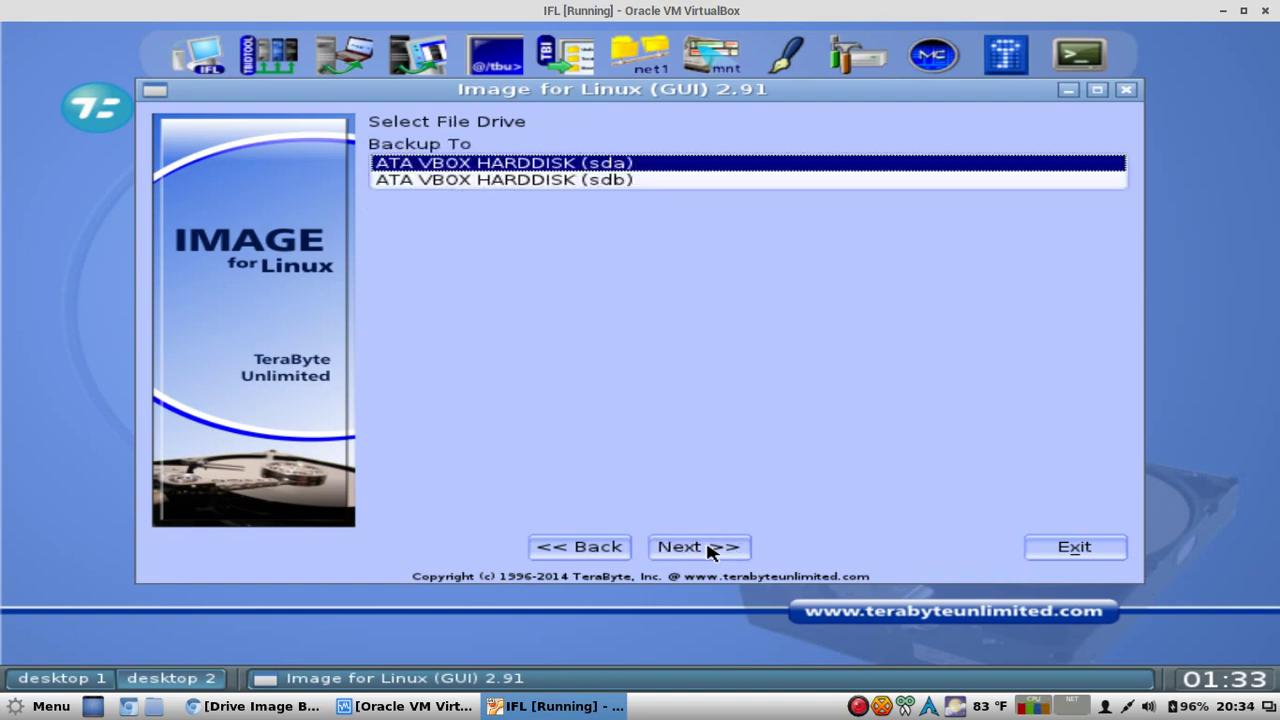
click(628, 180)
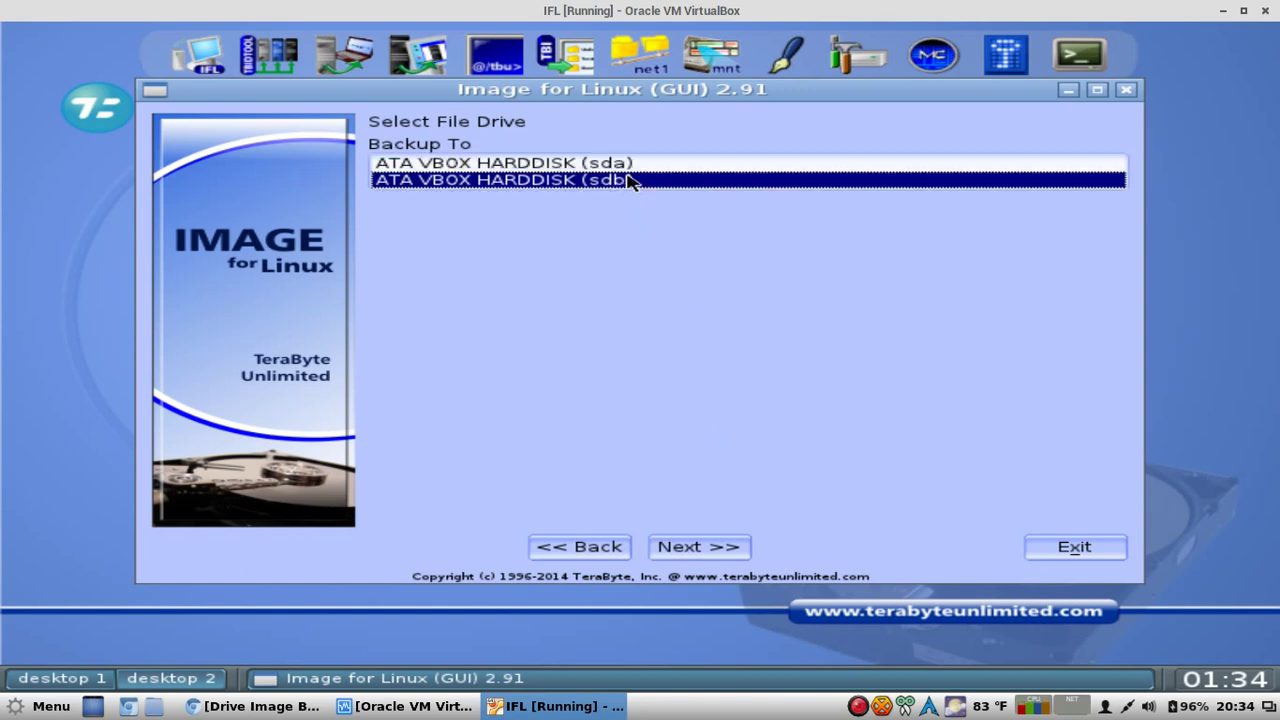
click(686, 548)
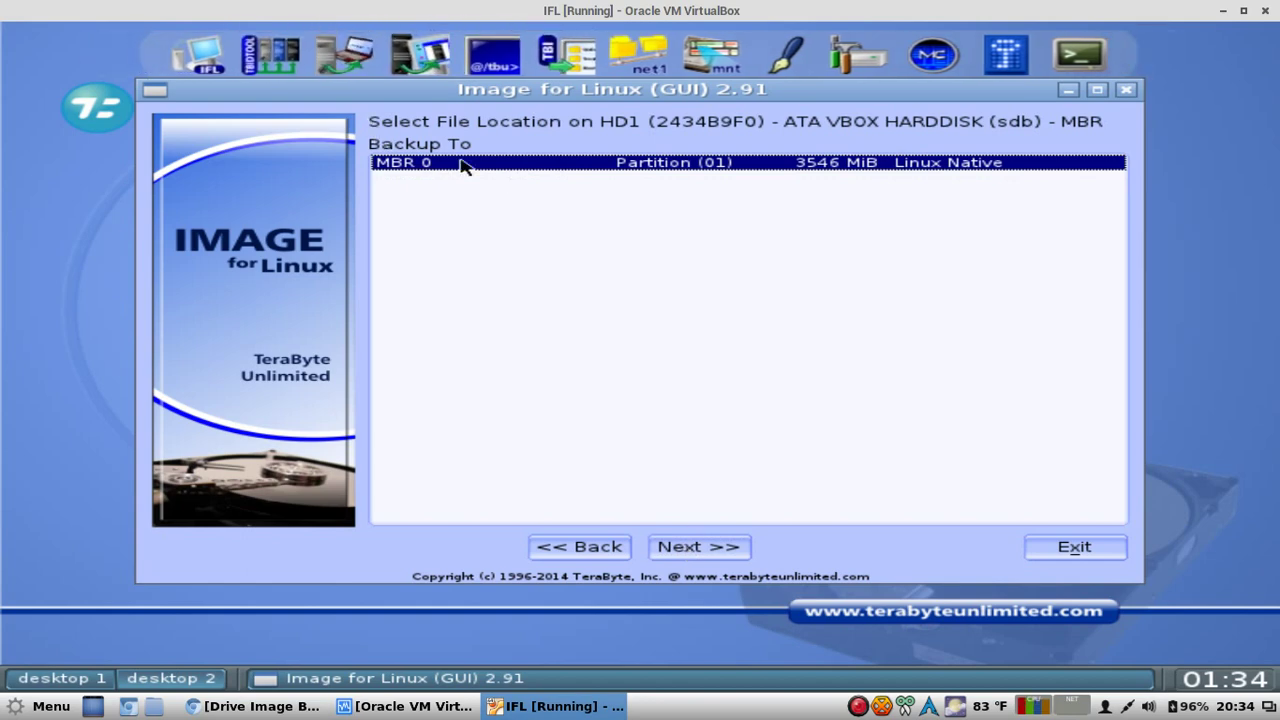
double_click(397, 163)
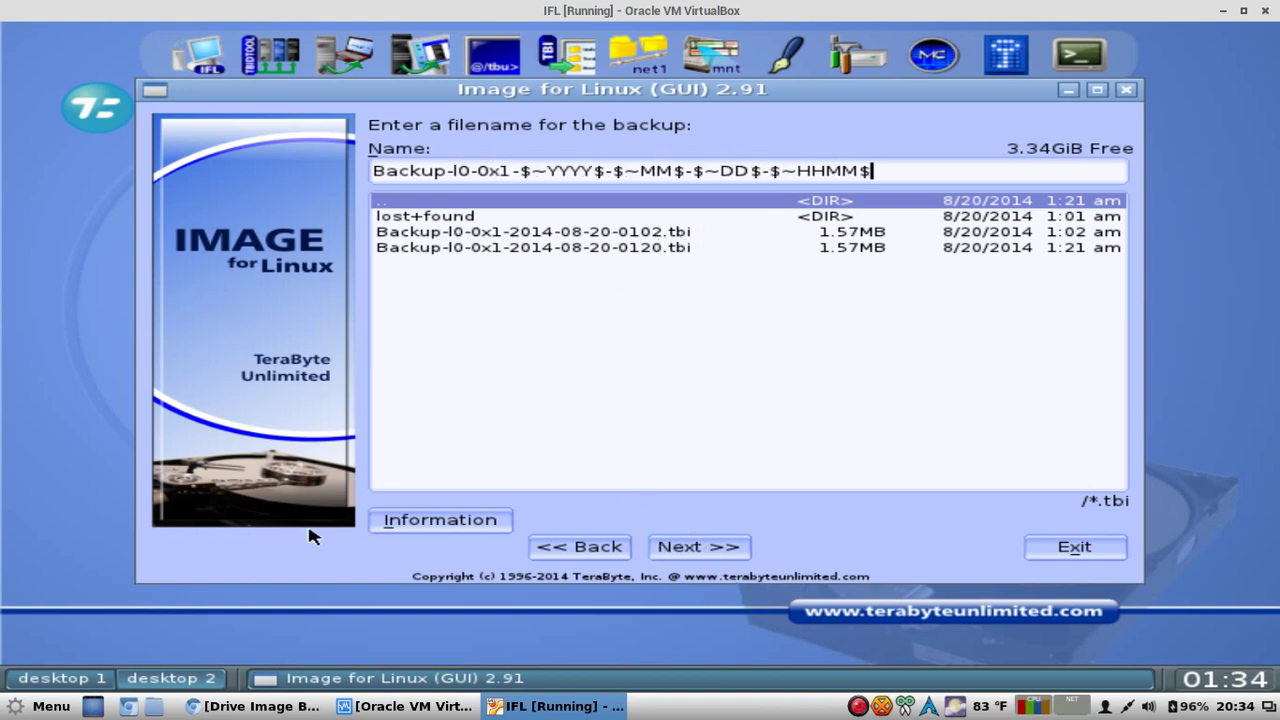
click(404, 516)
Tick Validate Byte-for-Byte in the backup options and continue to the summary.
click(703, 548)
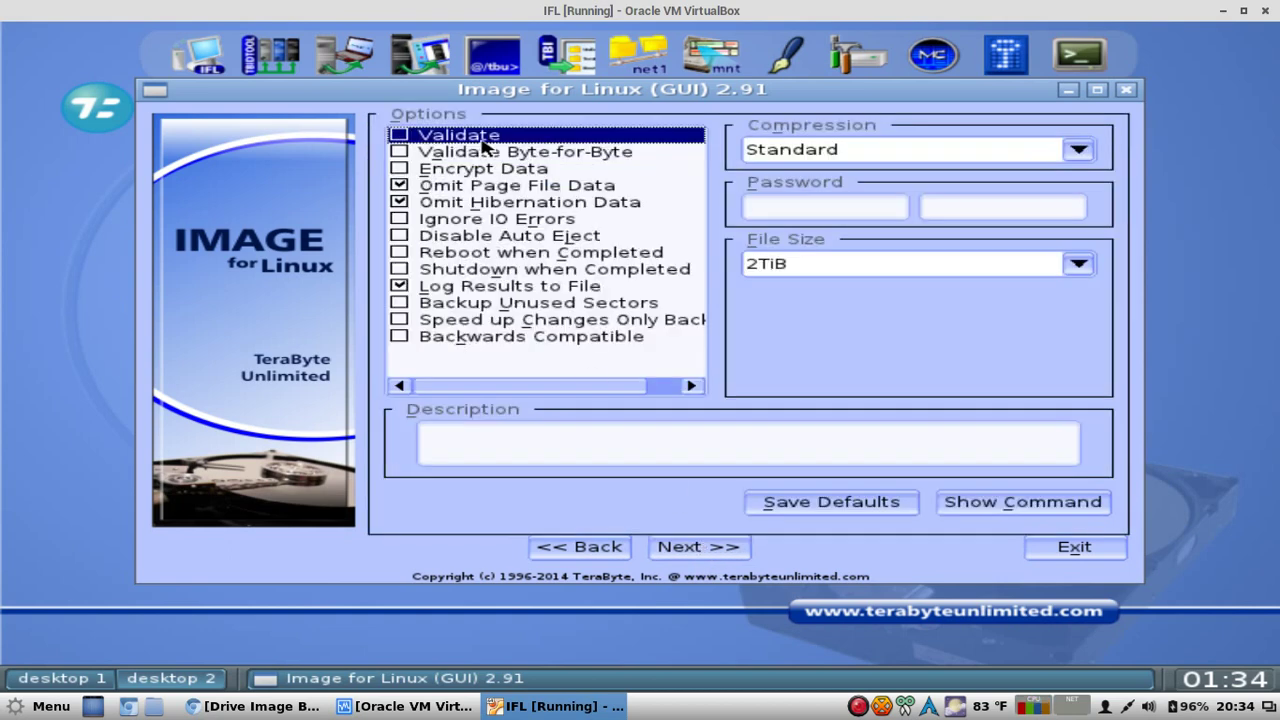
click(399, 151)
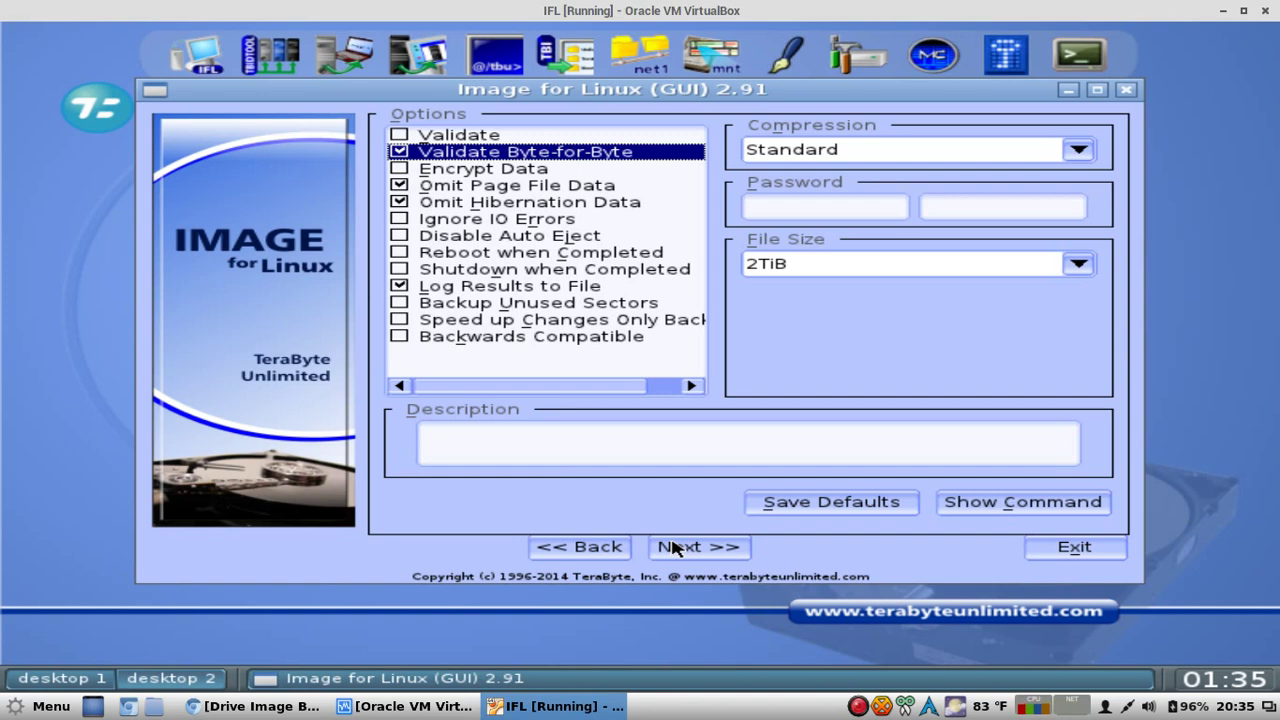
click(672, 547)
Start creating the .tbi backup image of the sda partition.
click(672, 547)
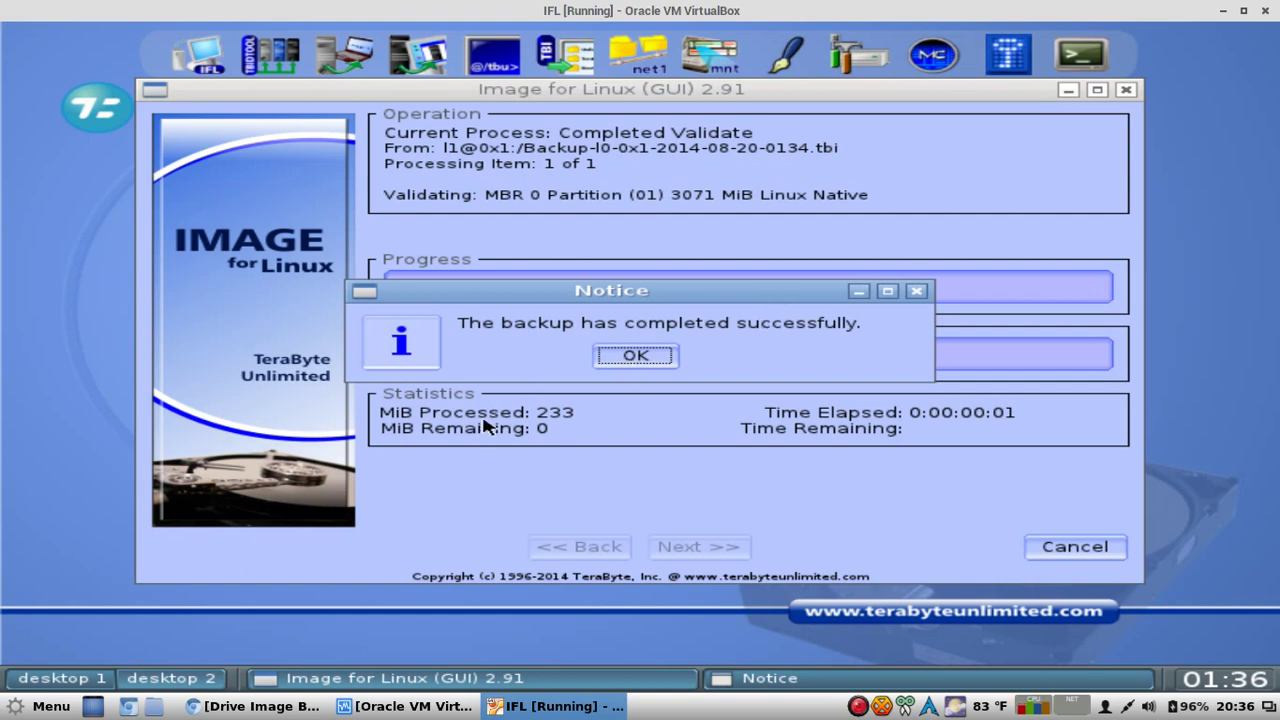
Dismiss the backup notice and choose Validate using the Linux drive interface.
click(648, 356)
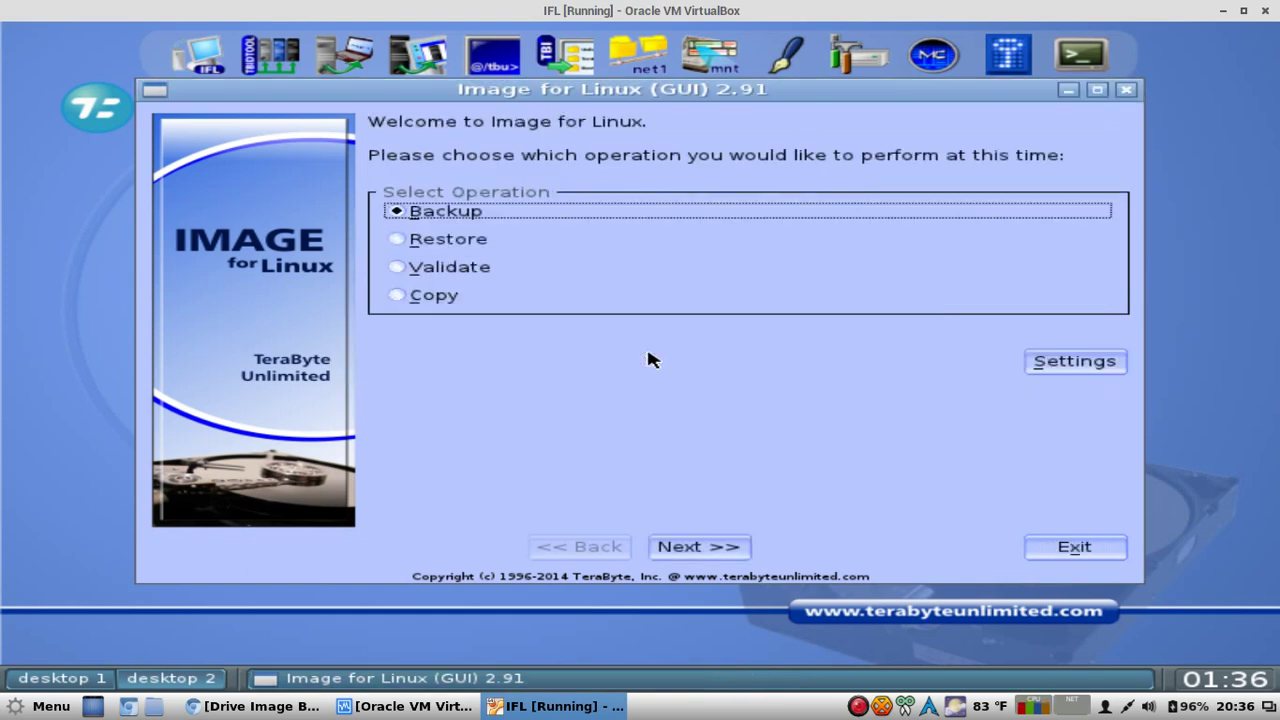
click(395, 266)
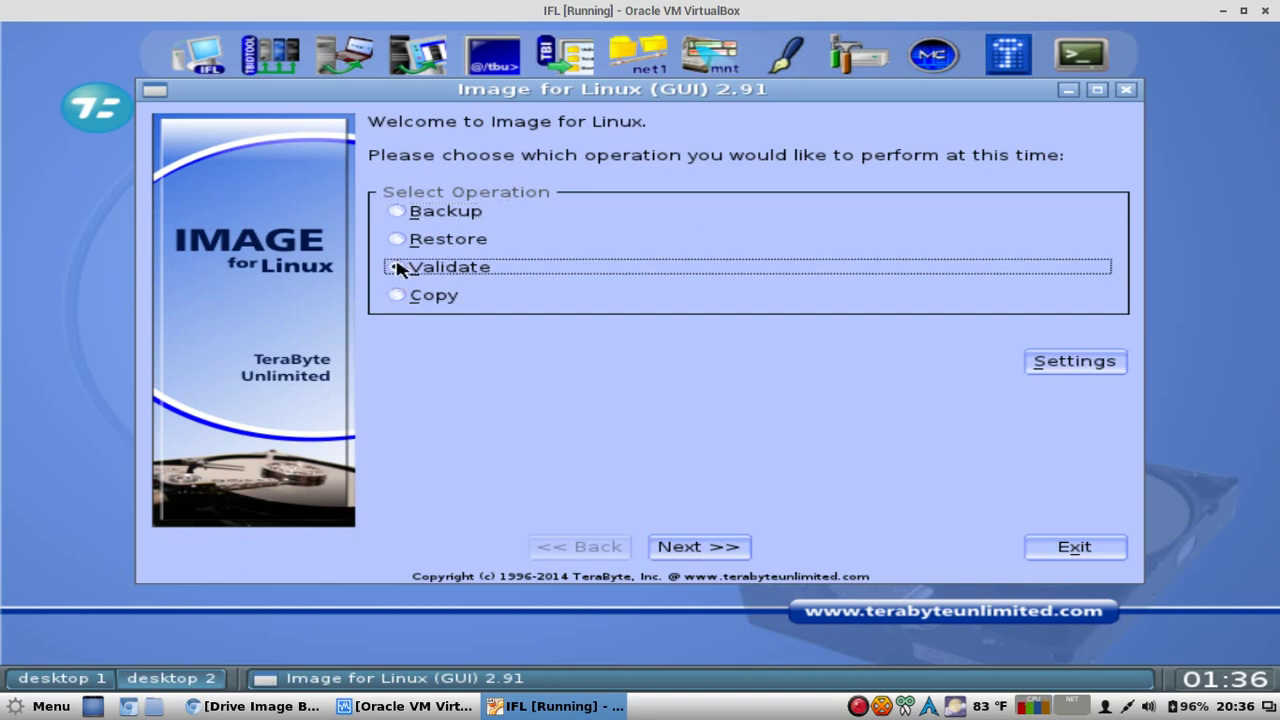
click(714, 547)
click(715, 548)
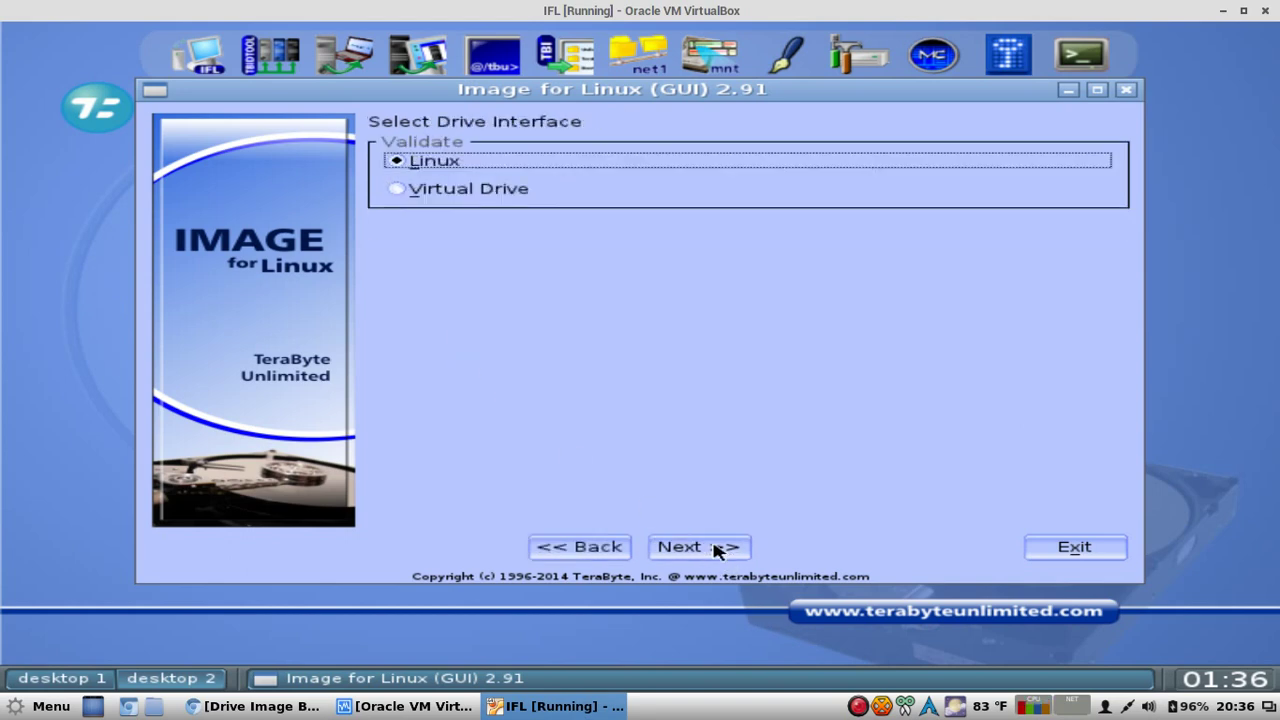
click(714, 547)
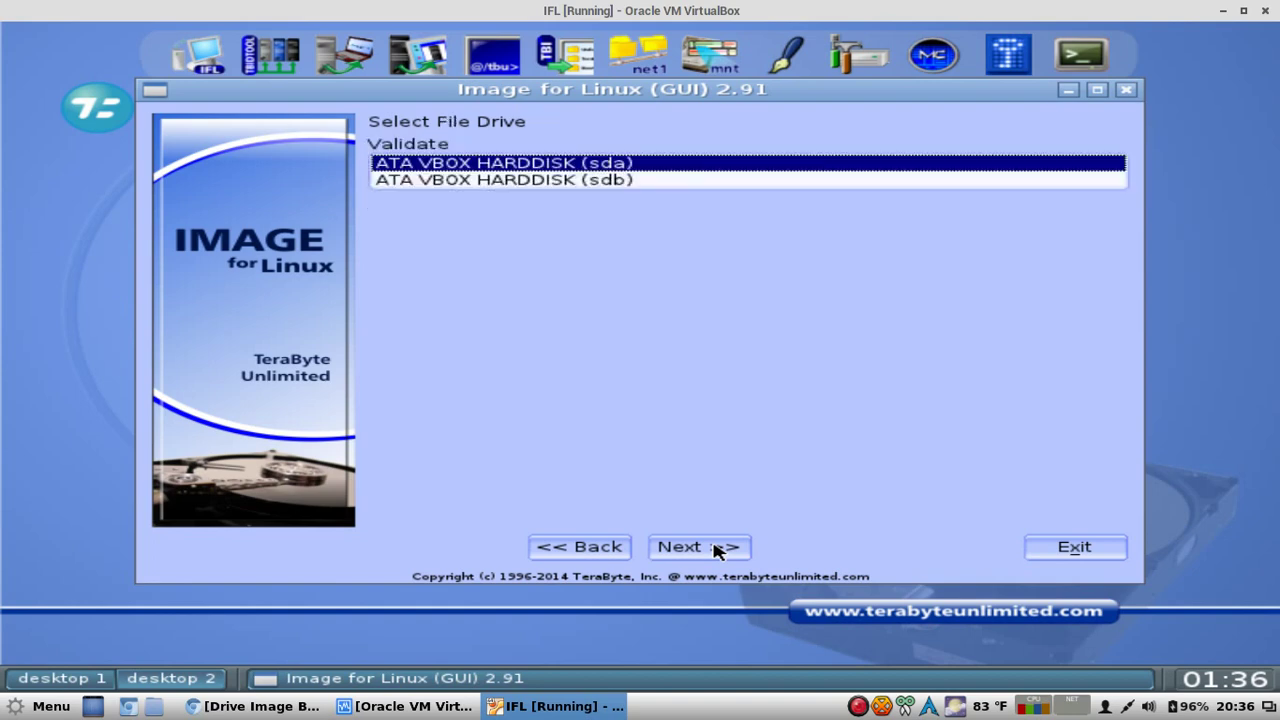
Select Backup-l0-0x1-2014-08-20-0134.tbi on sdb, keeping both items checked, and proceed to the summary.
click(531, 181)
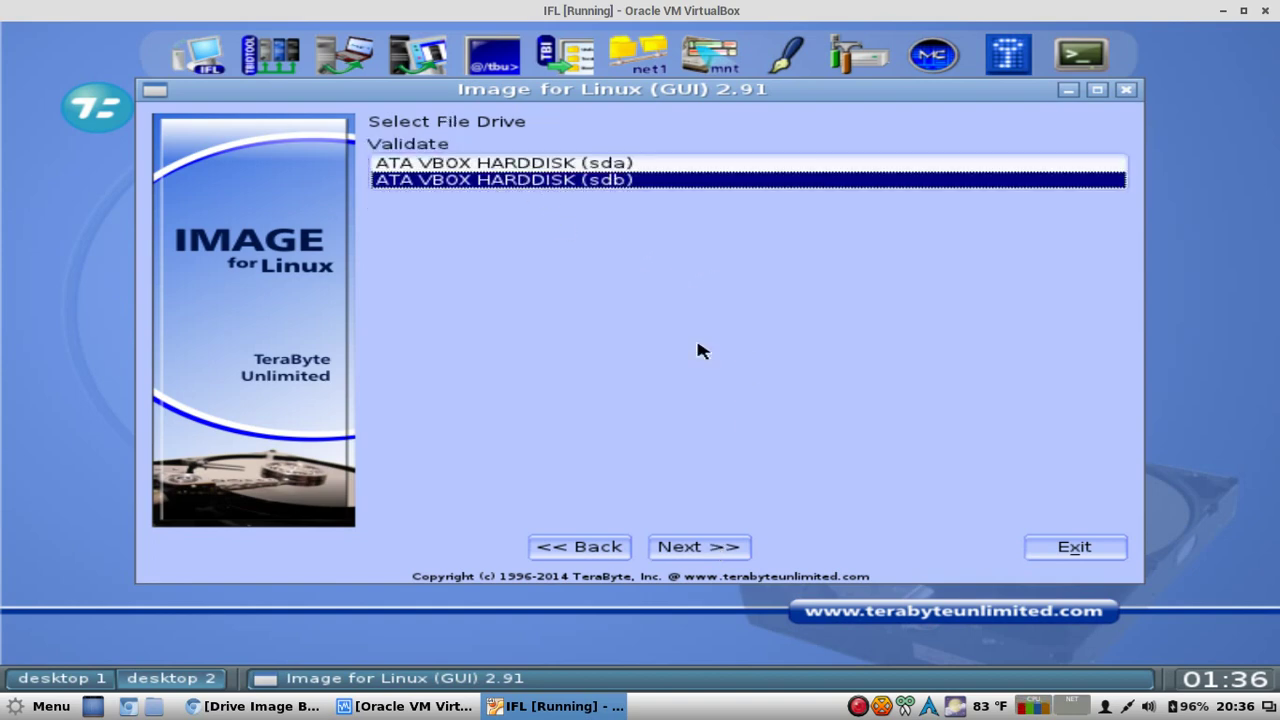
click(715, 546)
click(715, 546)
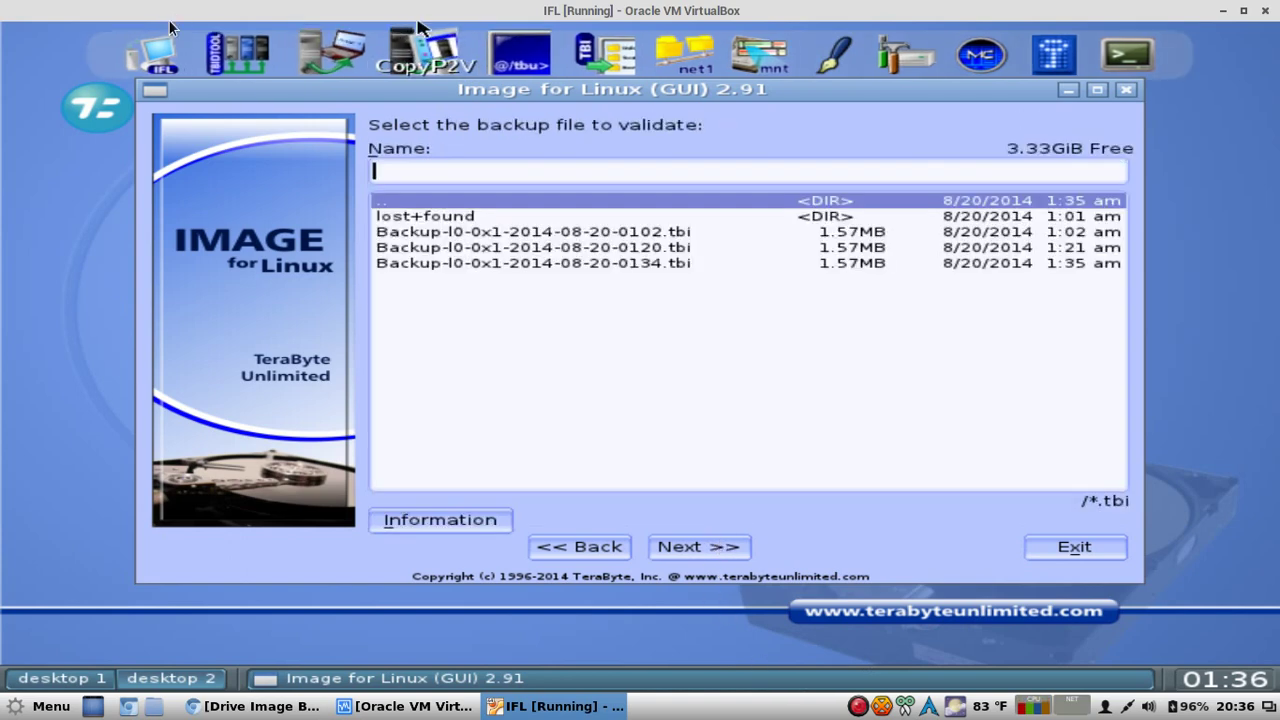
click(503, 268)
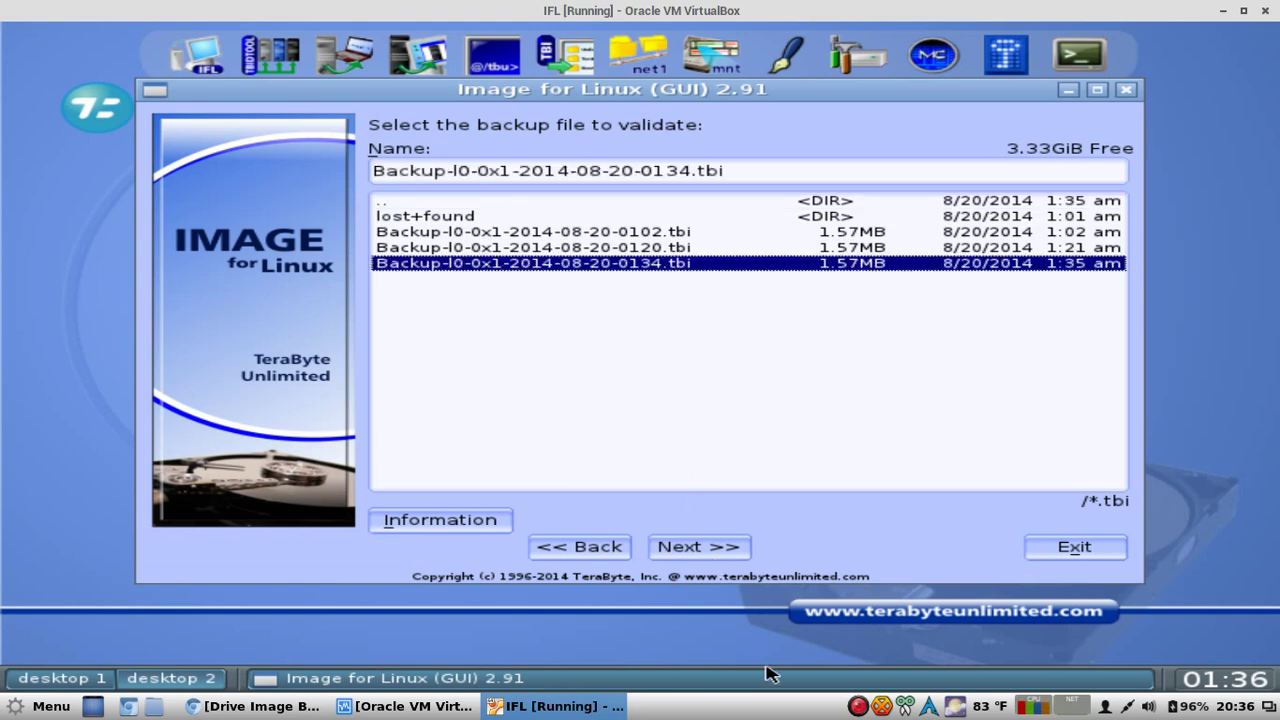
click(730, 549)
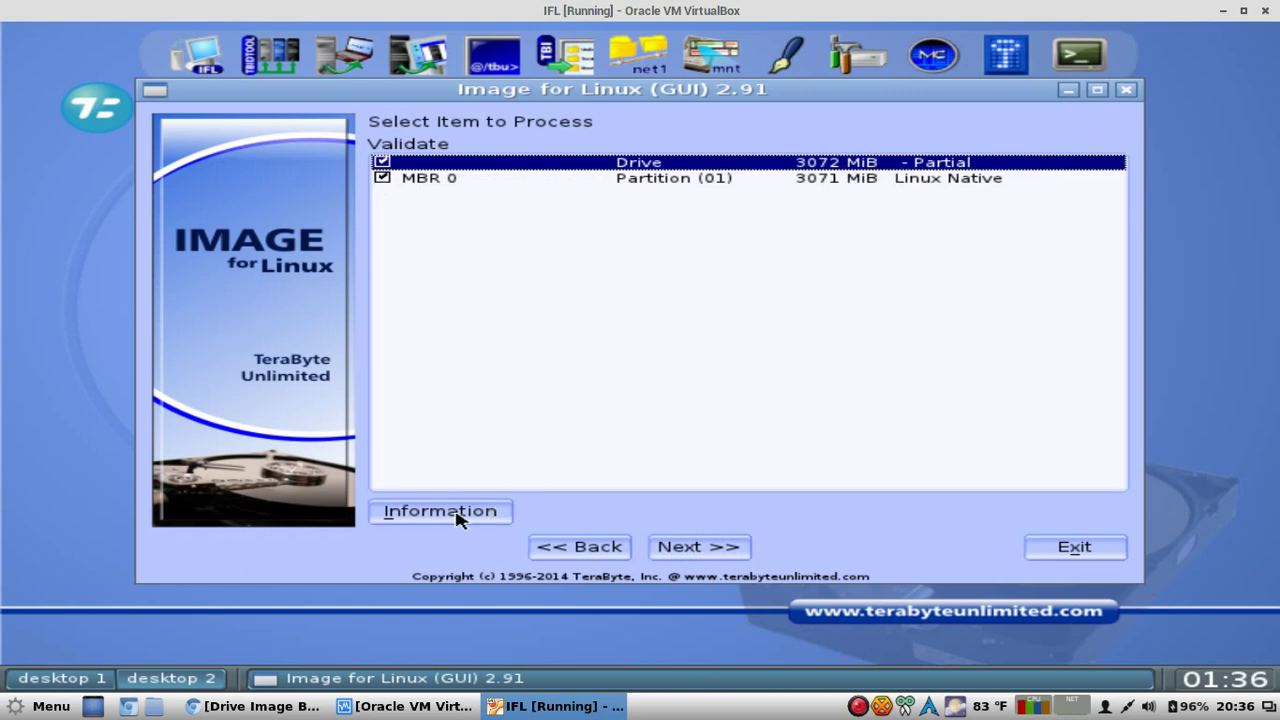
click(727, 555)
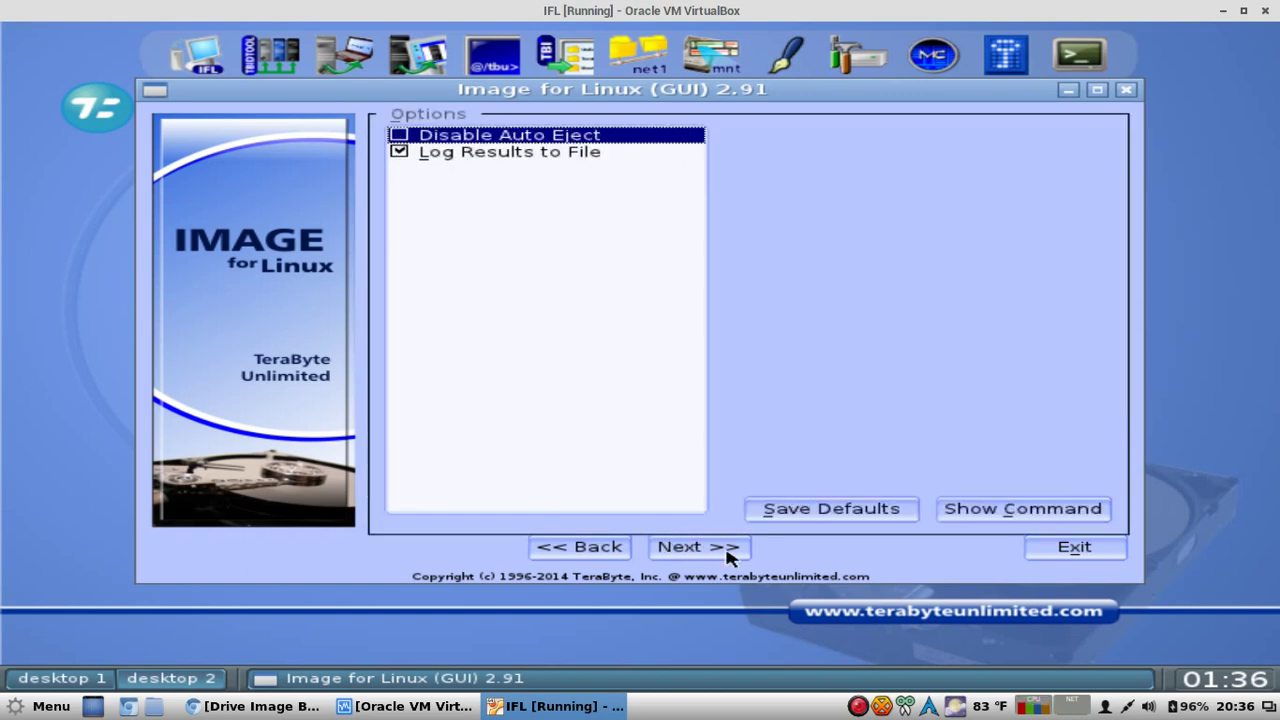
click(728, 555)
click(730, 552)
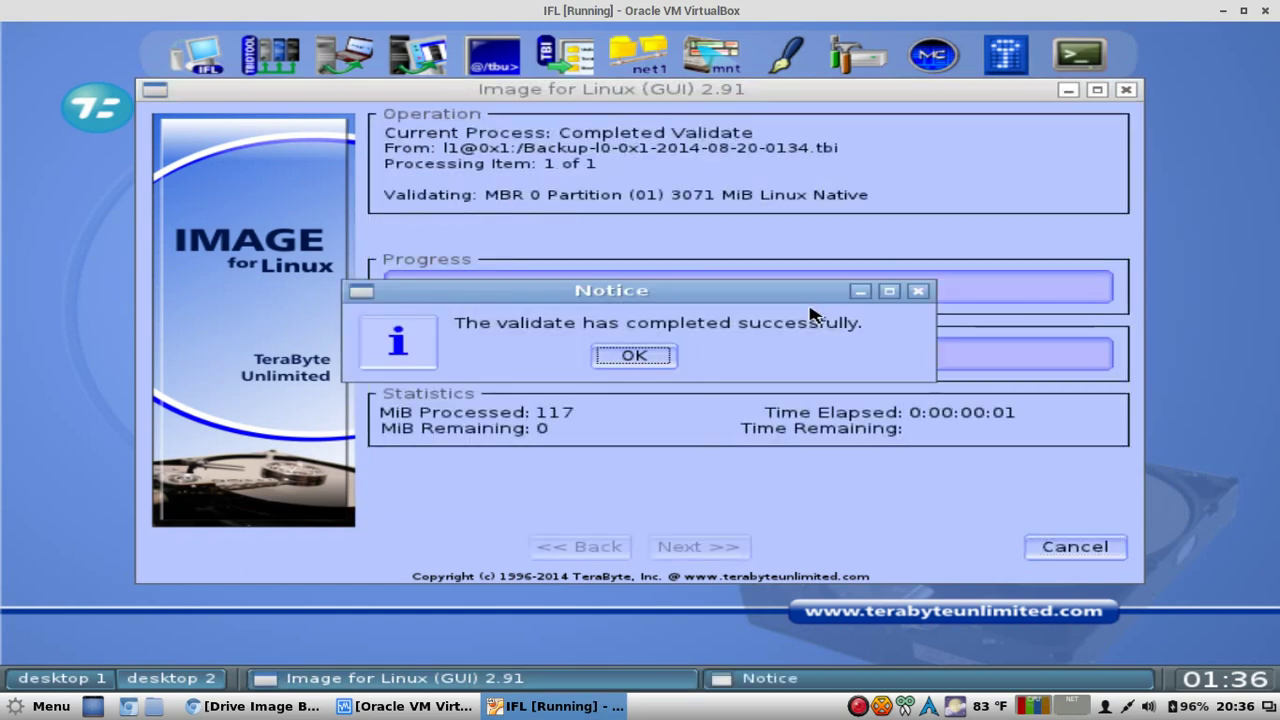